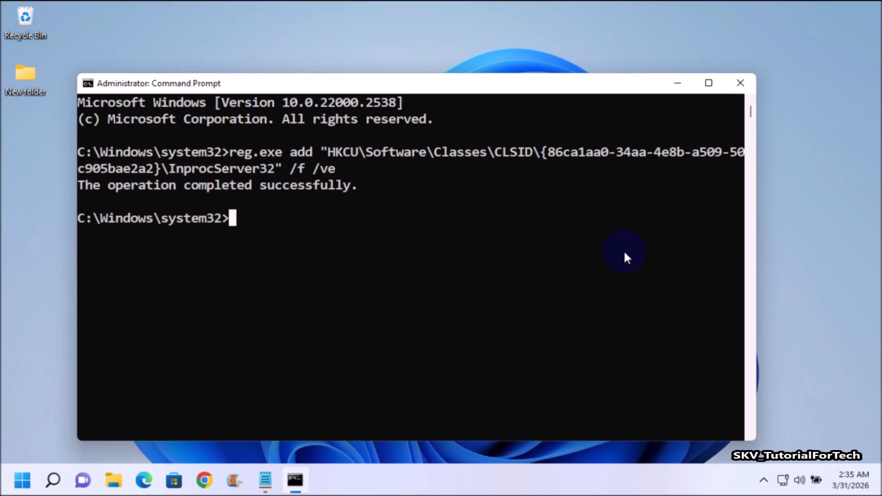
Close the Command Prompt window and restart the computer.
click(743, 87)
key(super)
click(402, 457)
click(410, 404)
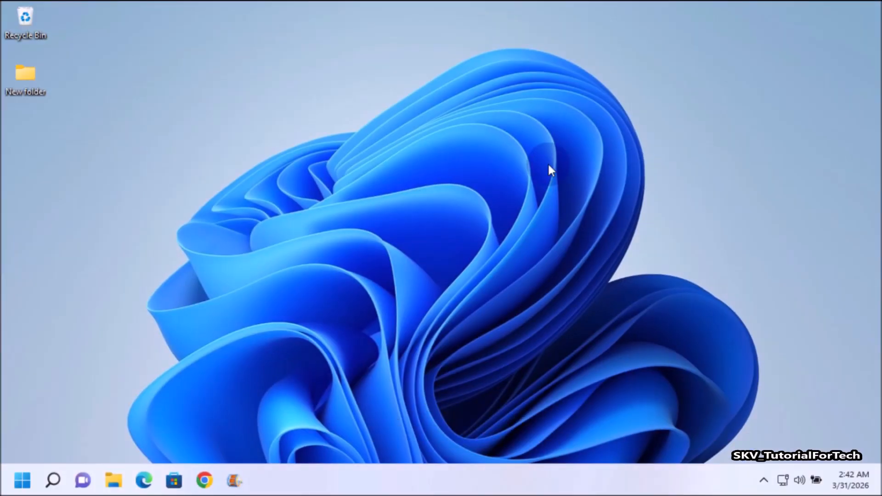
Check the layout of the context menus for the desktop background and for New folder.
right_click(543, 163)
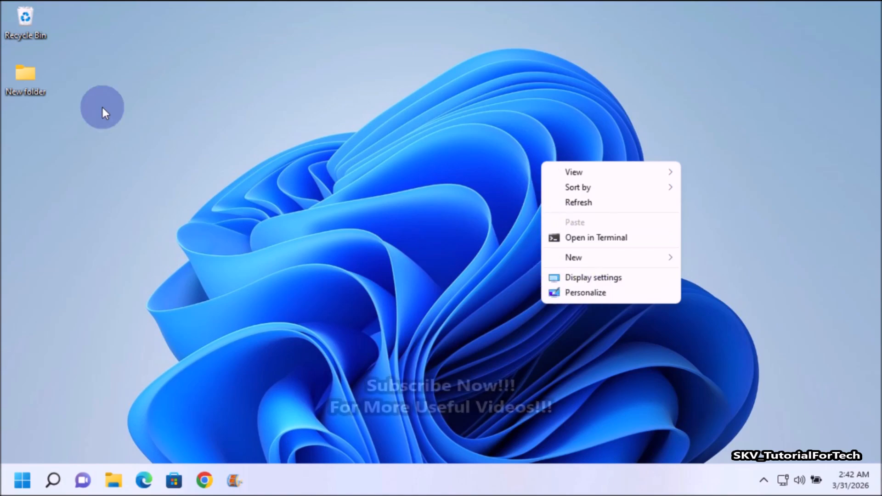
click(38, 91)
right_click(38, 91)
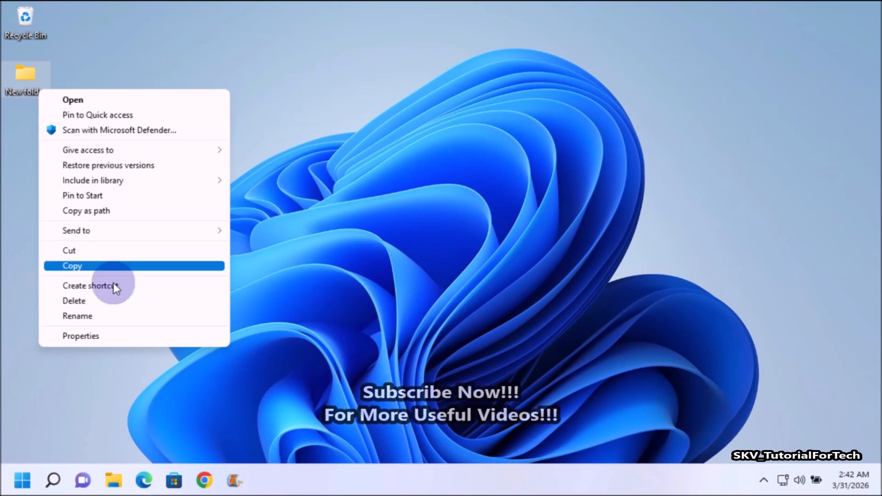
click(337, 202)
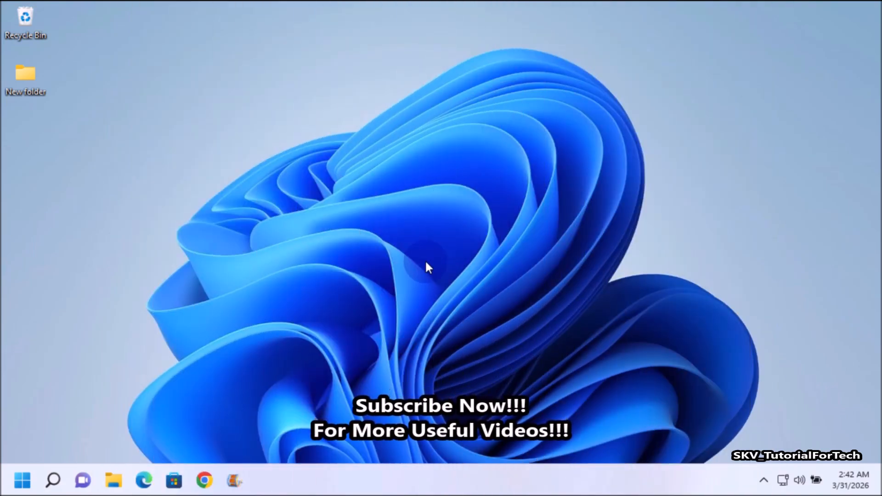
click(426, 262)
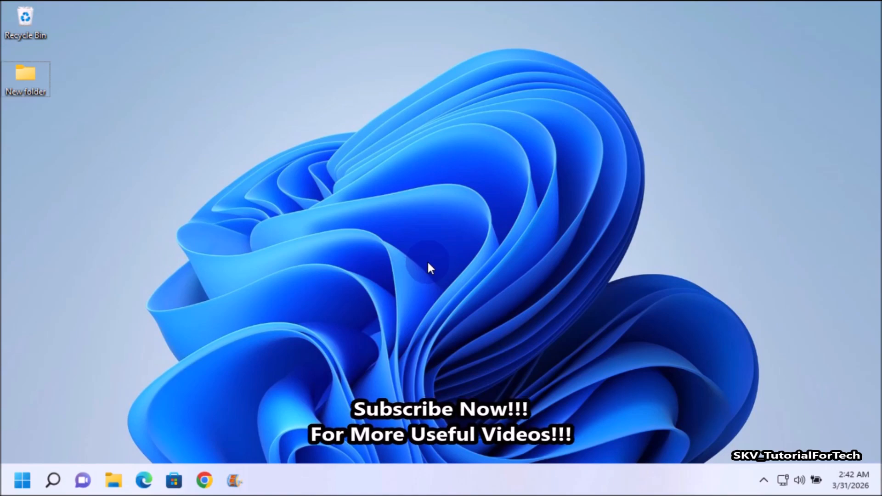
Find cmd through Windows search, open it as administrator, and move its window toward the middle of the desktop.
key(super+s)
text(cmd)
click(329, 295)
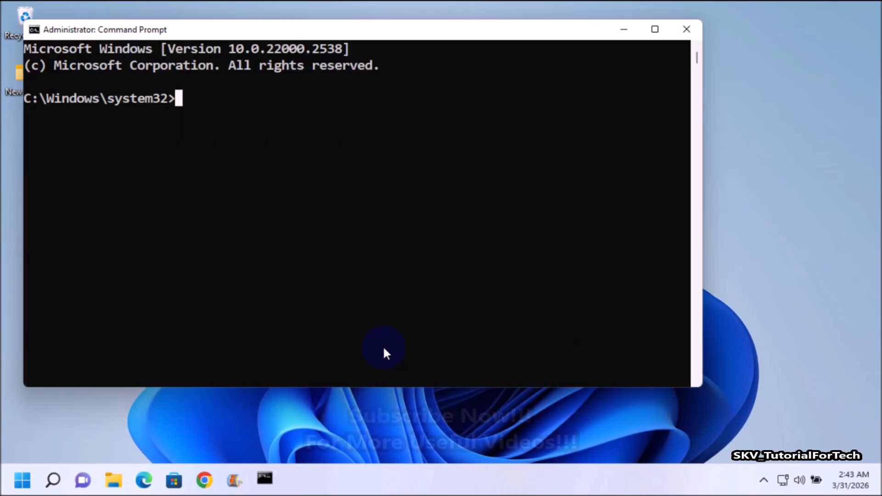
click(344, 33)
drag(344, 33, 415, 40)
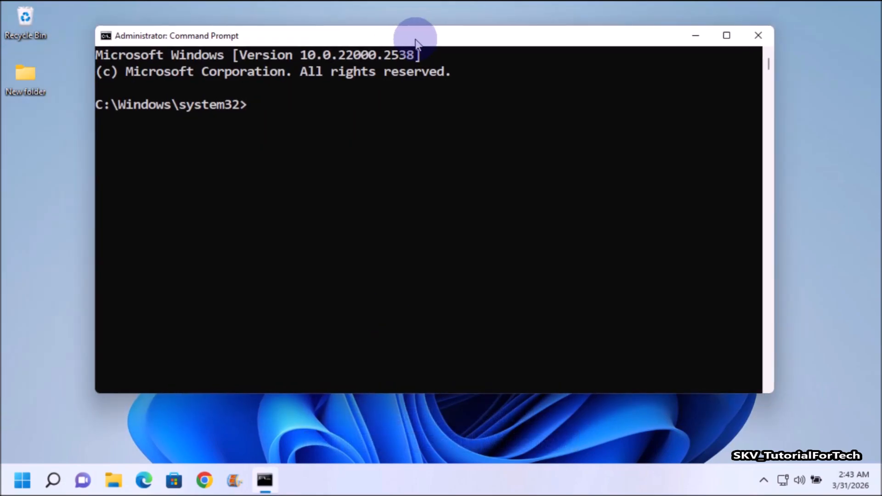
Run reg.exe delete "HKCU\Software\Classes\CLSID\{86ca1aa0-34aa-4e8b-a509-50c905bae2a2}\InprocServer32" /f /ve and close the Command Prompt.
right_click(293, 111)
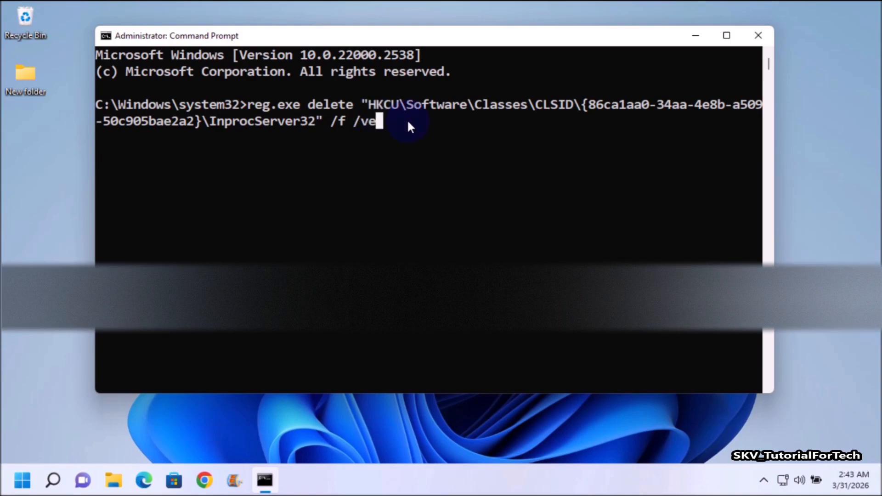
key(Return)
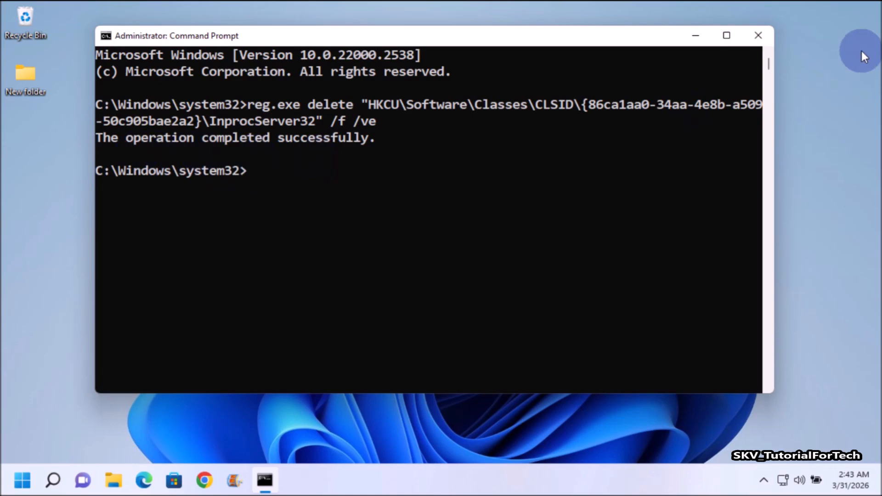
click(758, 36)
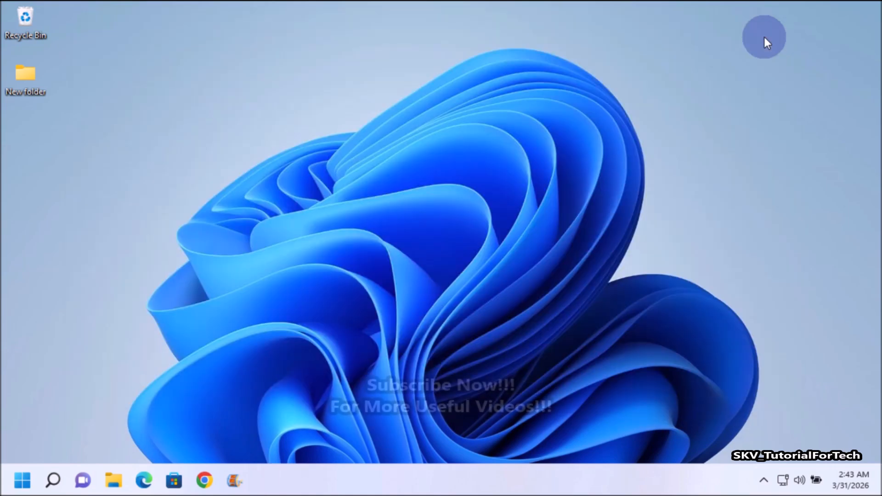
Examine the context menus of the desktop and New folder, including their expanded Show more options versions.
right_click(389, 121)
click(466, 318)
click(485, 82)
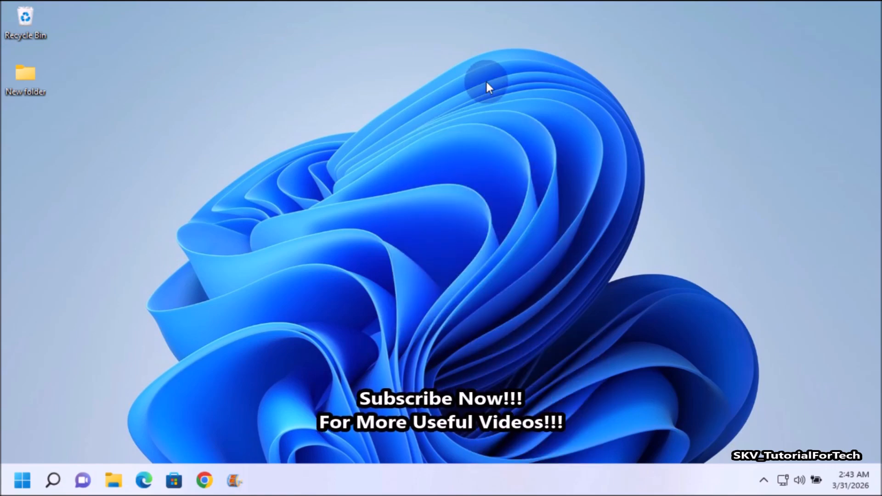
right_click(486, 80)
click(555, 282)
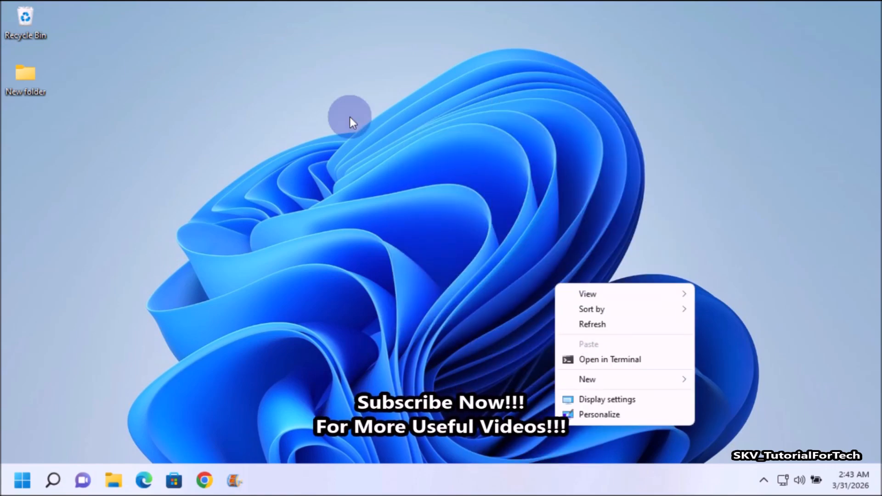
click(31, 79)
right_click(38, 82)
click(119, 292)
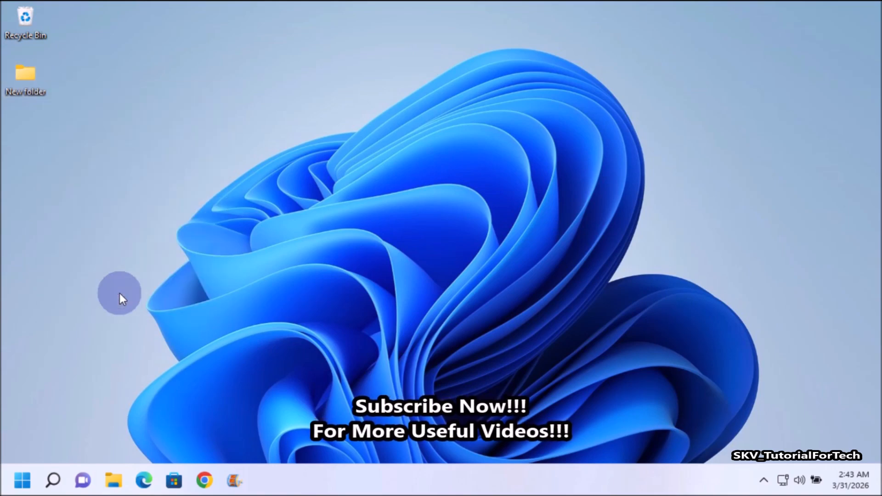
right_click(40, 82)
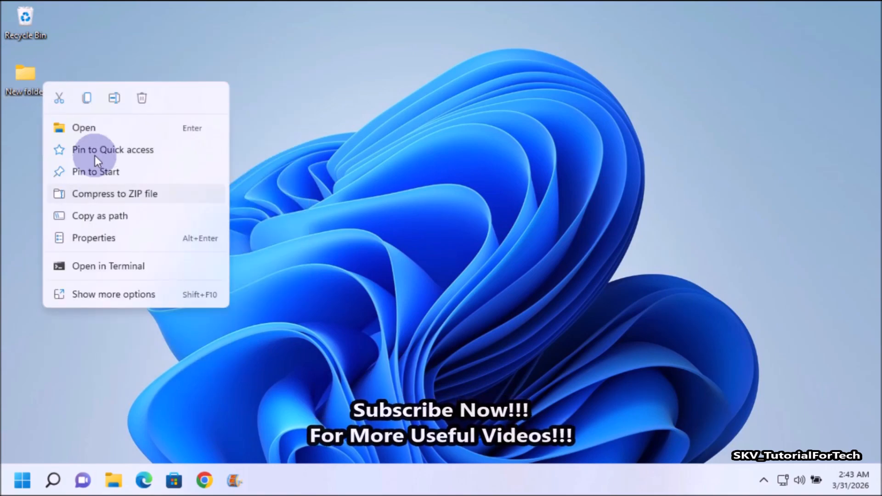
right_click(366, 166)
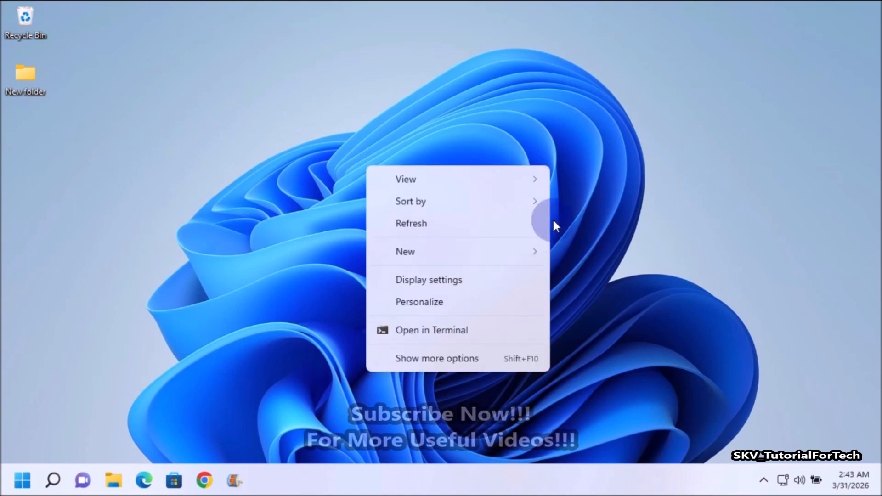
click(447, 358)
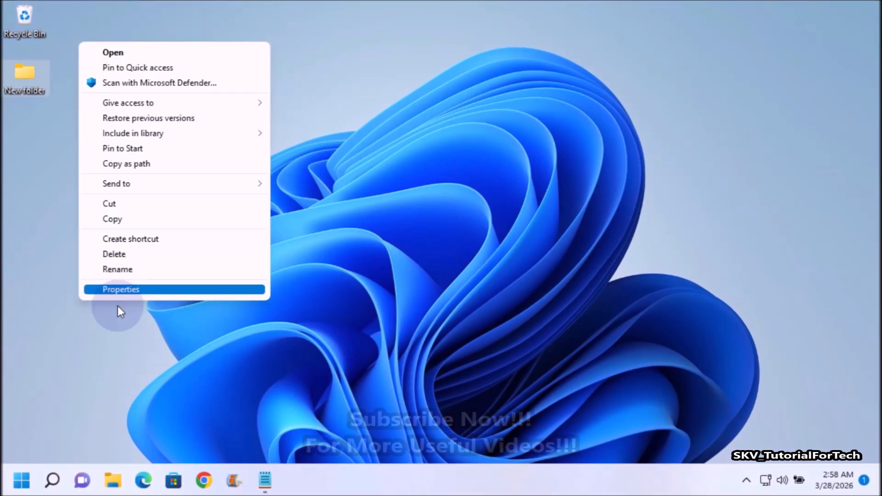
click(118, 336)
Launch the Registry Editor by running regedit and allow it to make changes.
key(super+r)
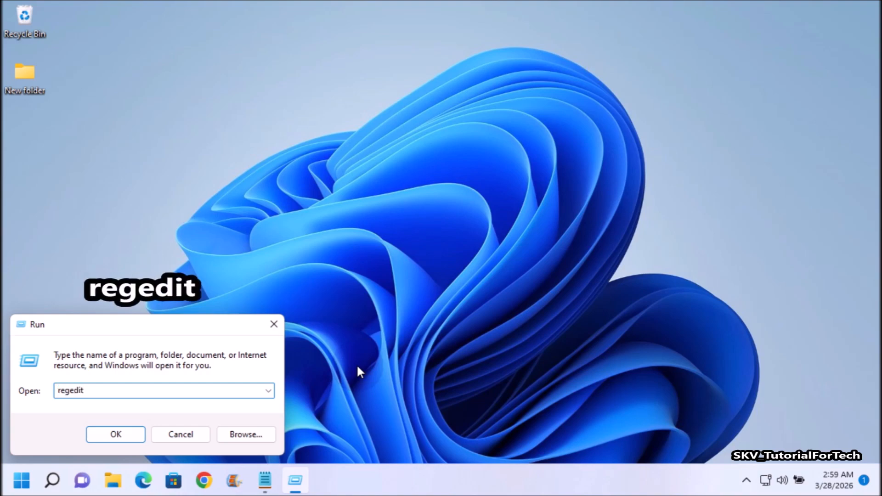
key(Return)
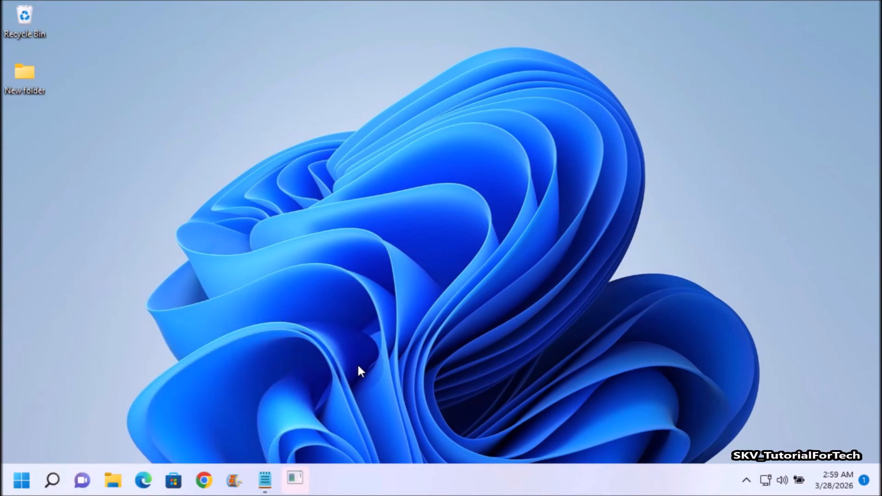
click(379, 350)
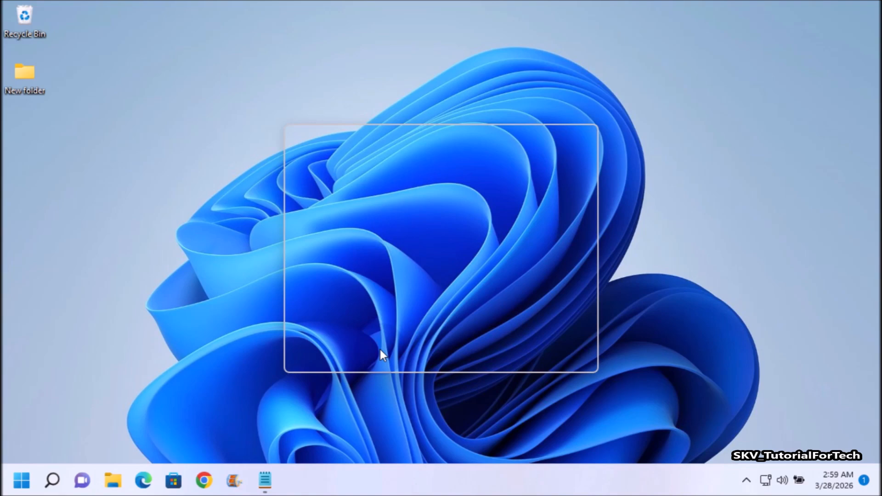
Expand the registry tree down to HKEY_CURRENT_USER\Software\Classes\CLSID.
click(19, 77)
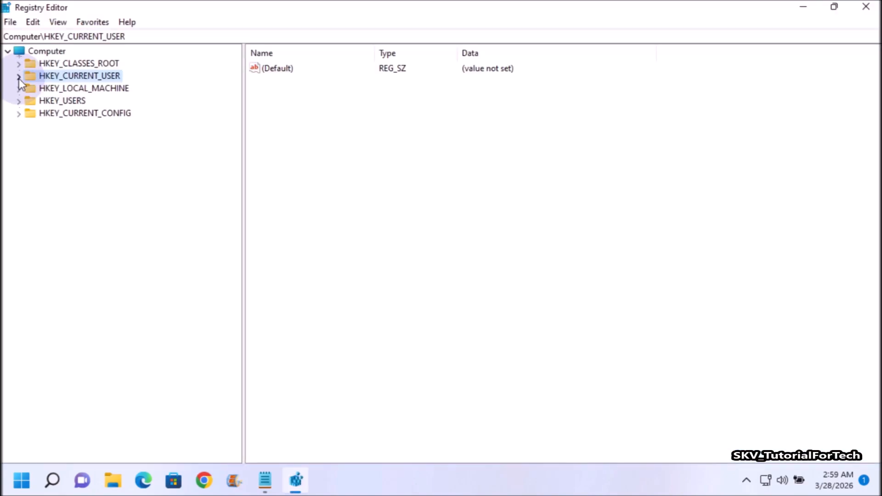
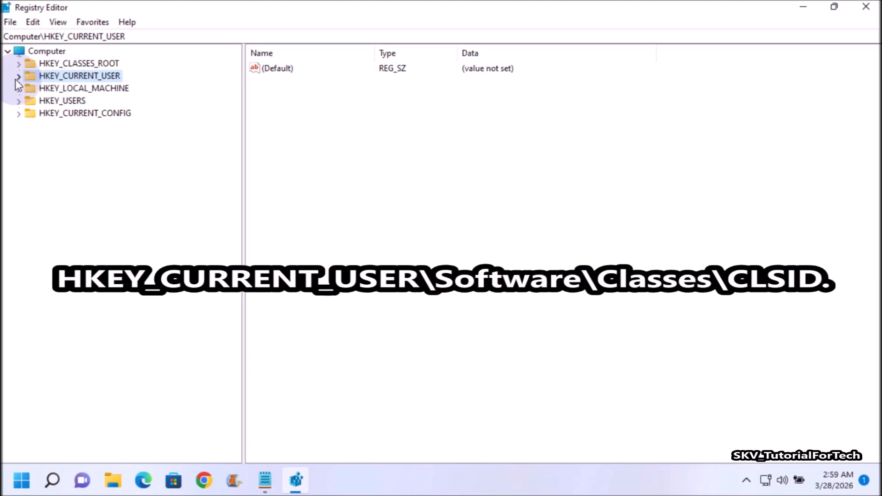
click(19, 77)
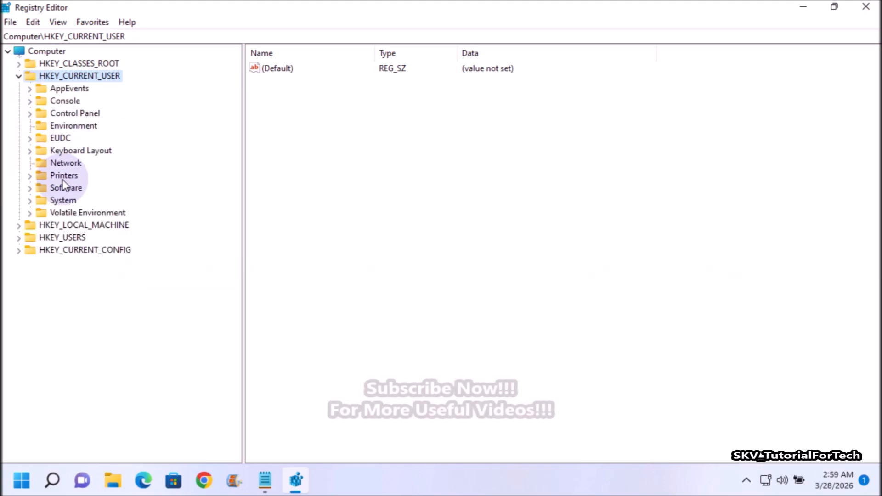
click(29, 188)
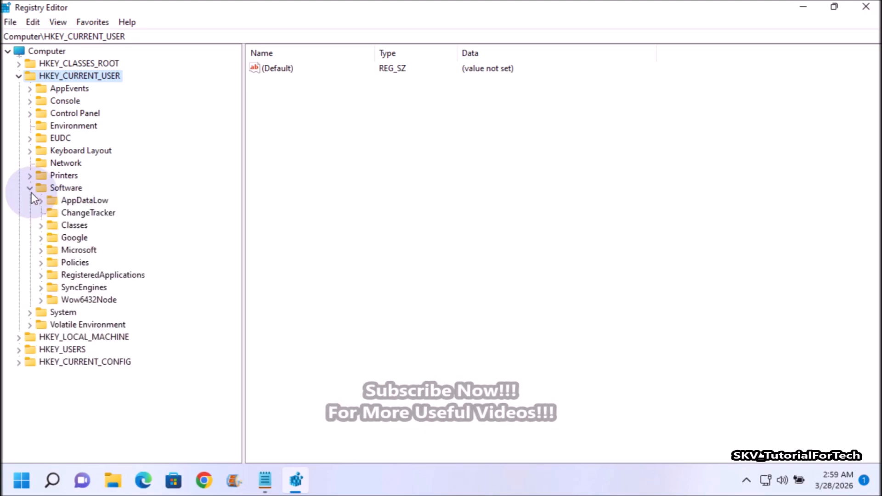
click(40, 227)
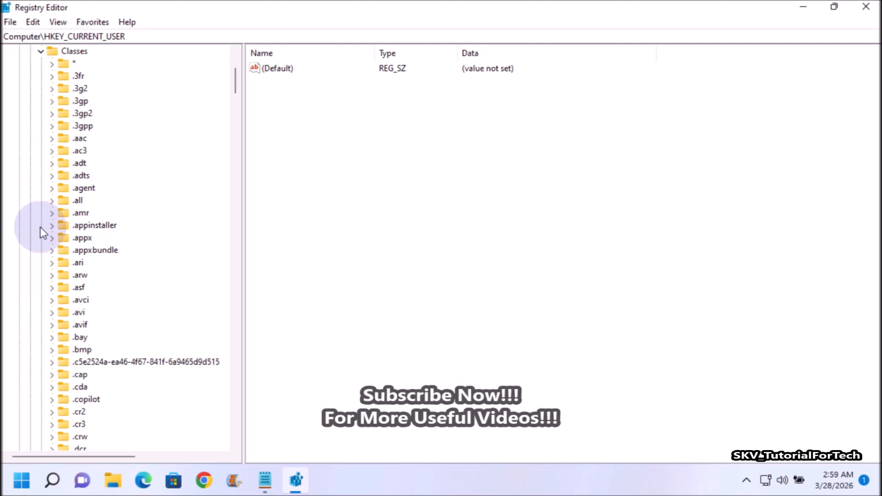
scroll(120, 195, down, 15)
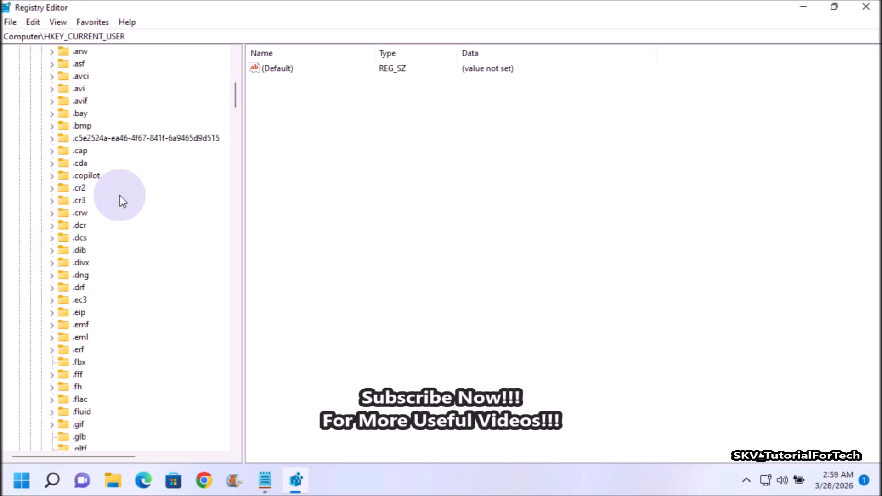
scroll(120, 198, down, 20)
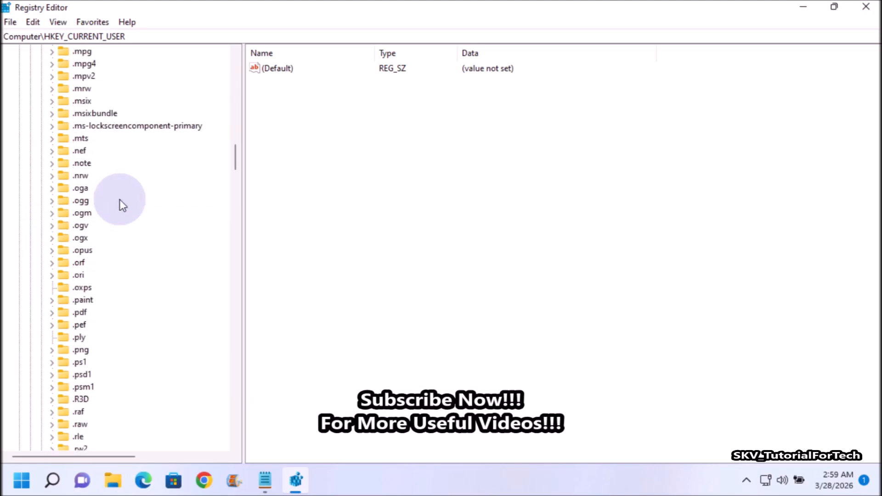
scroll(120, 200, down, 20)
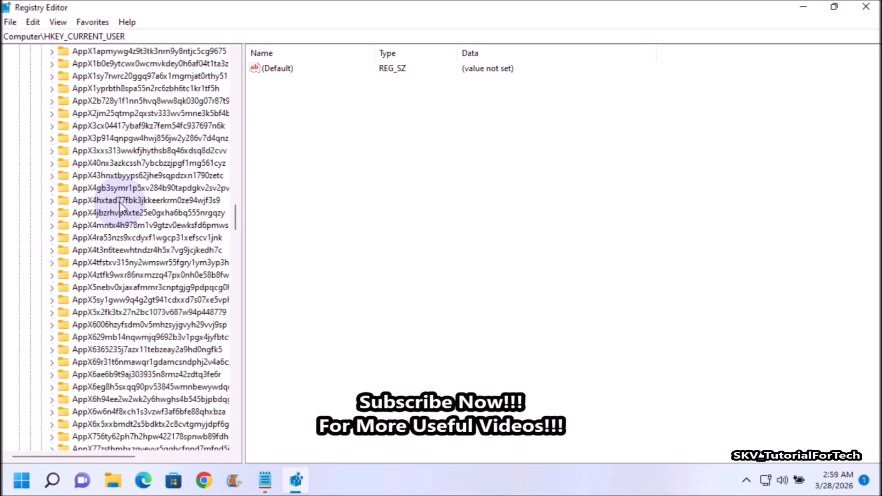
scroll(121, 202, down, 20)
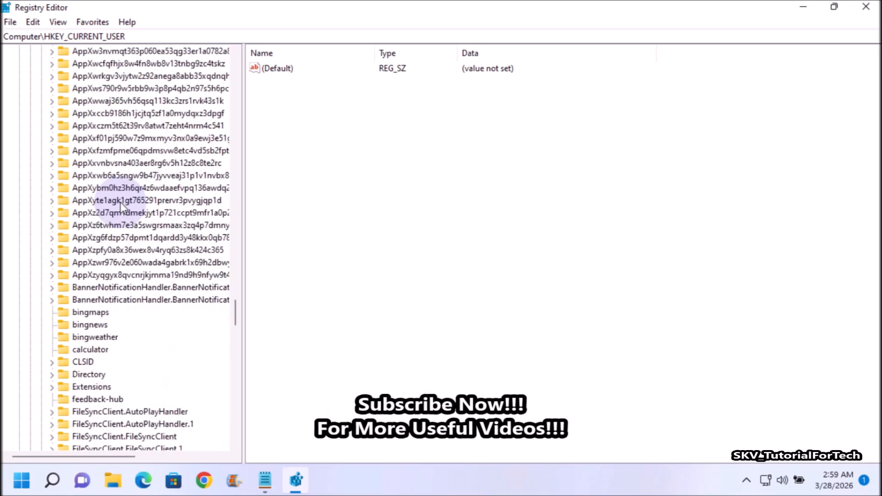
click(55, 102)
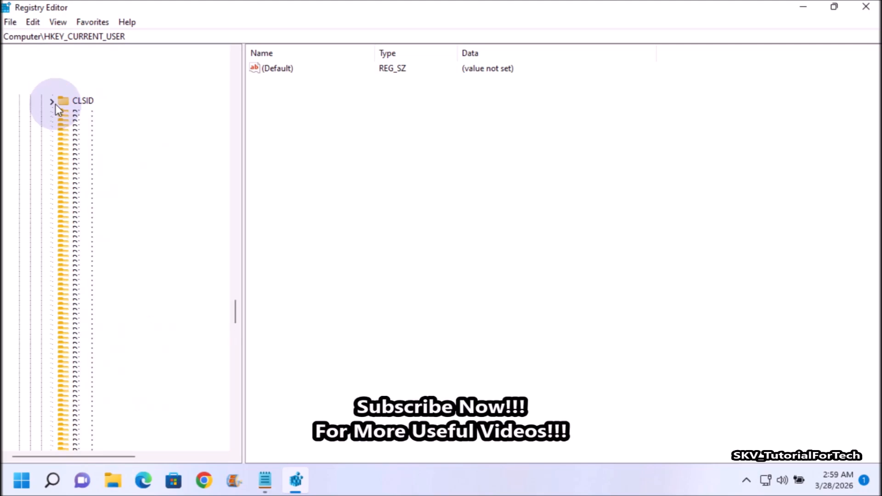
Create a new key named {86ca1aa0-34aa-4e8b-a509-50c905bae2a2} under HKEY_CURRENT_USER\Software\Classes\CLSID.
right_click(79, 50)
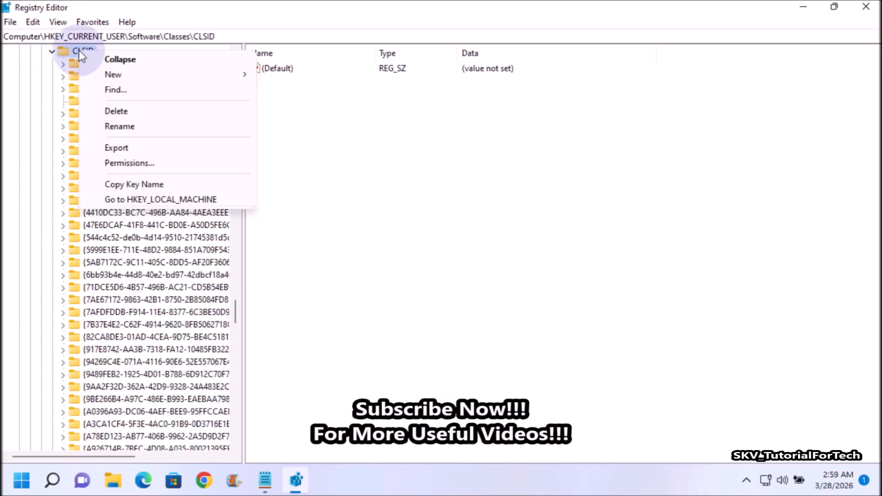
mouse_move(211, 72)
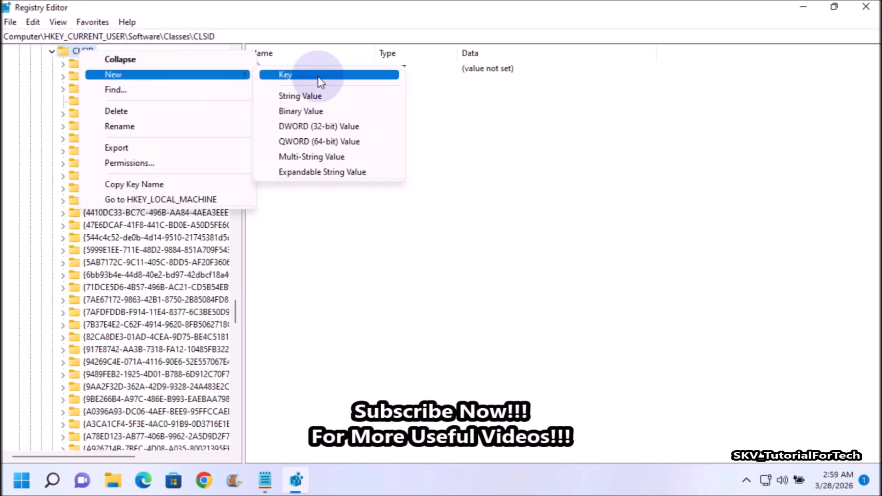
click(69, 50)
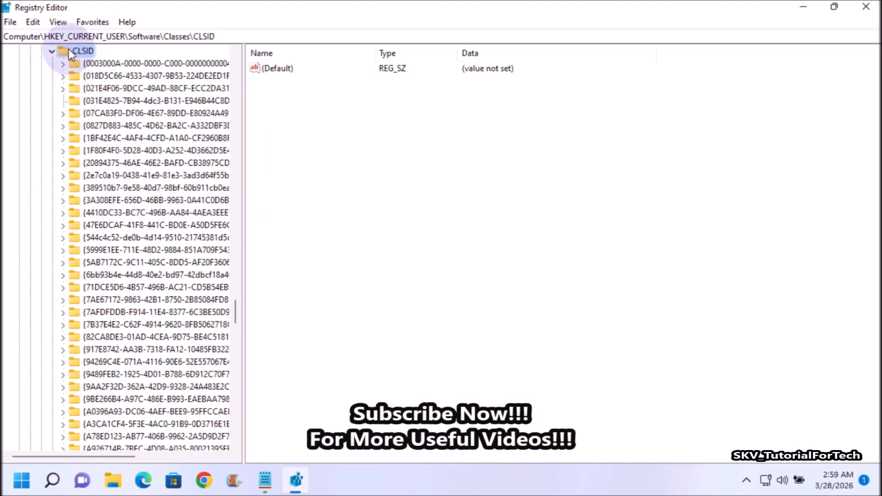
right_click(68, 50)
mouse_move(105, 73)
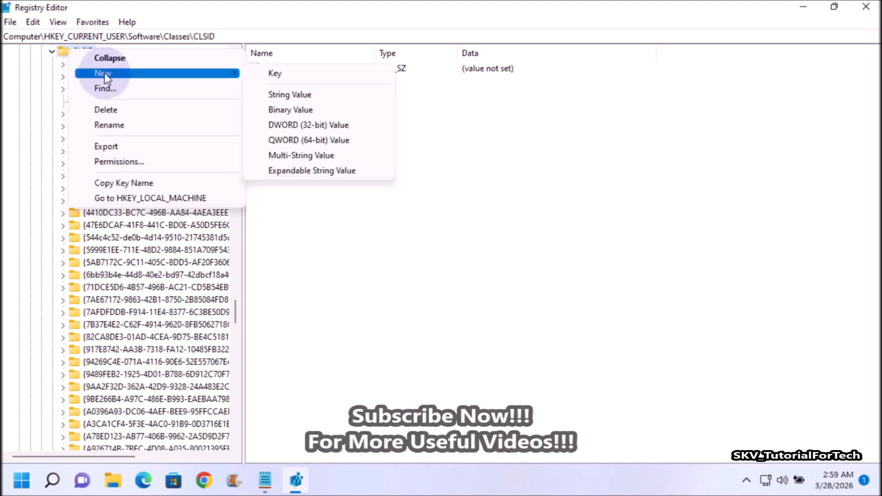
click(320, 77)
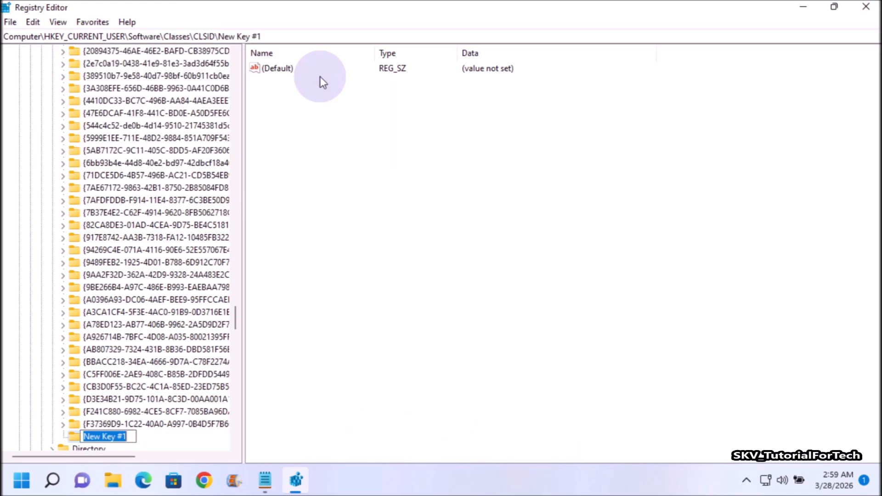
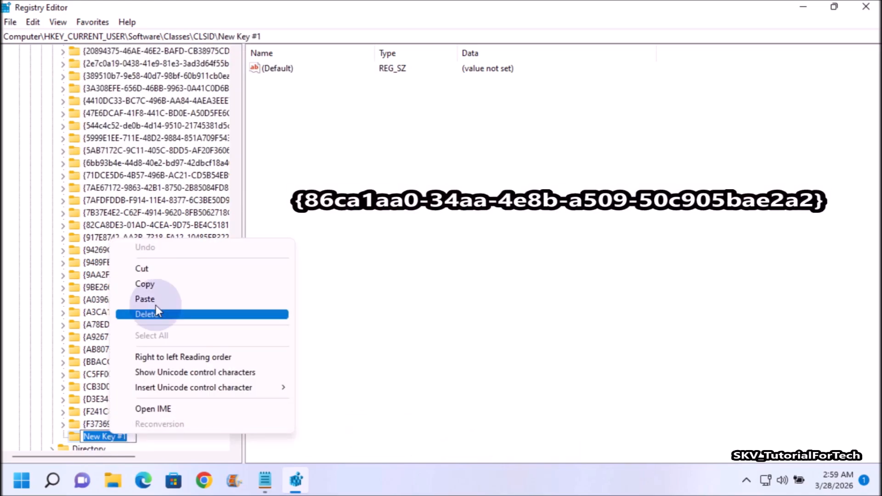
click(145, 298)
drag(285, 415, 287, 465)
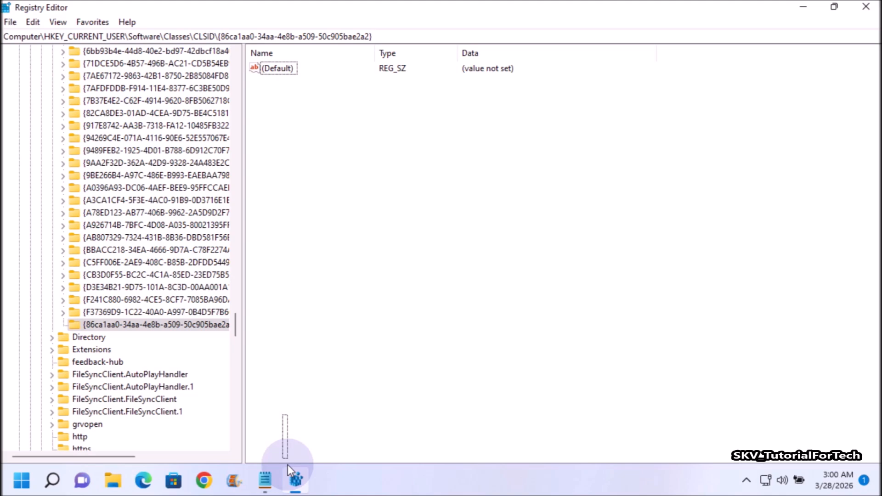
drag(288, 464, 288, 465)
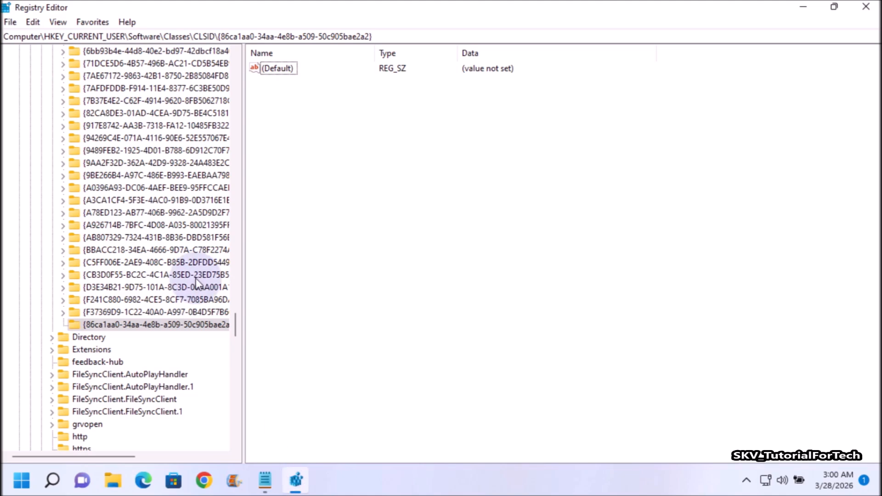
Create a subkey named InprocServer32 inside the {86ca1aa0-34aa-4e8b-a509-50c905bae2a2} key.
right_click(141, 324)
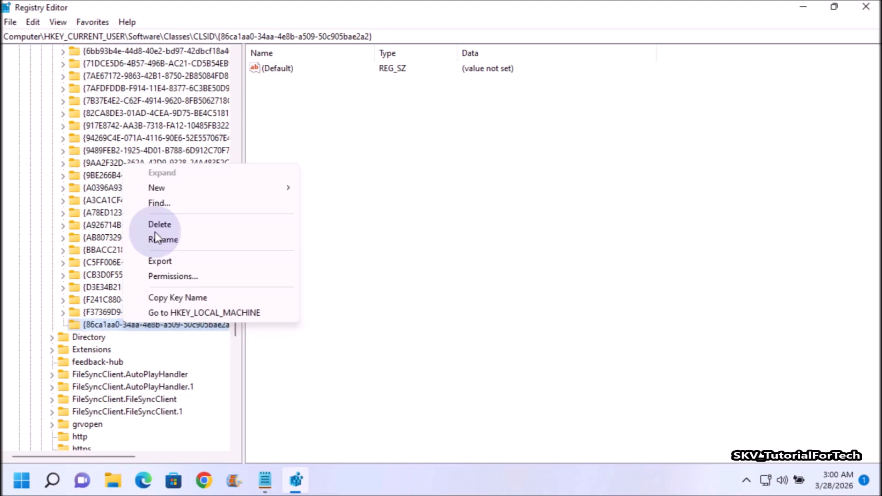
click(278, 191)
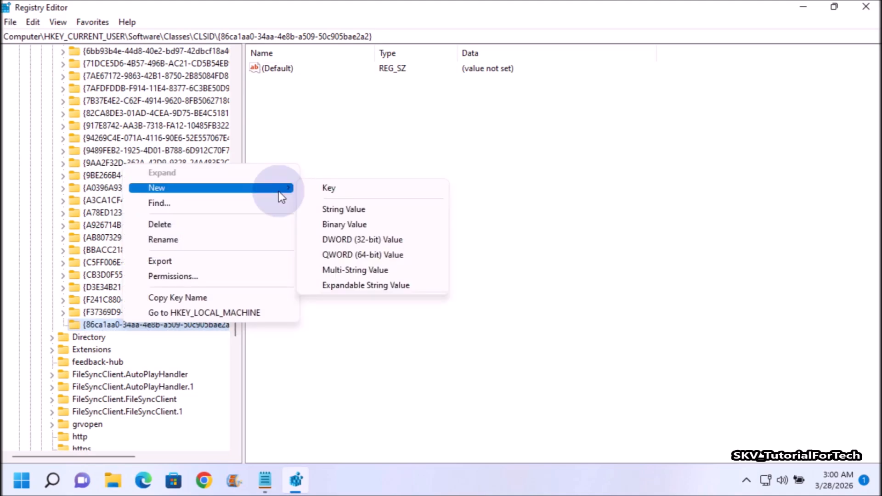
click(358, 191)
right_click(122, 340)
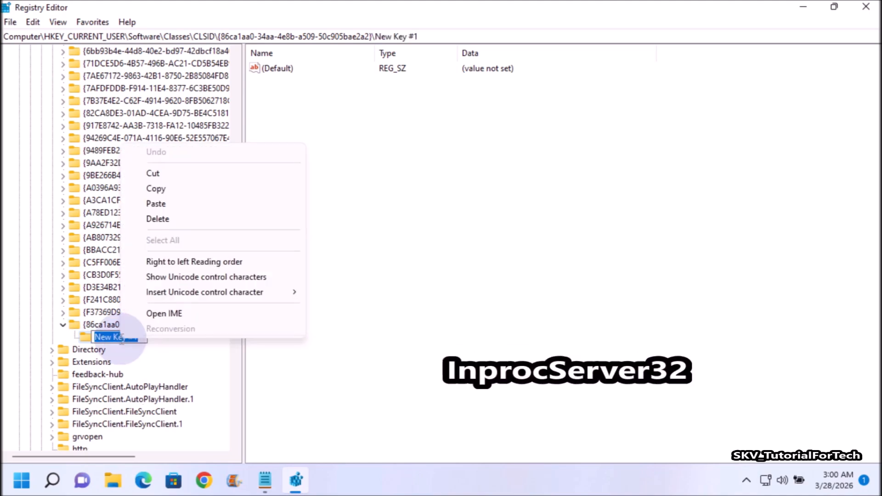
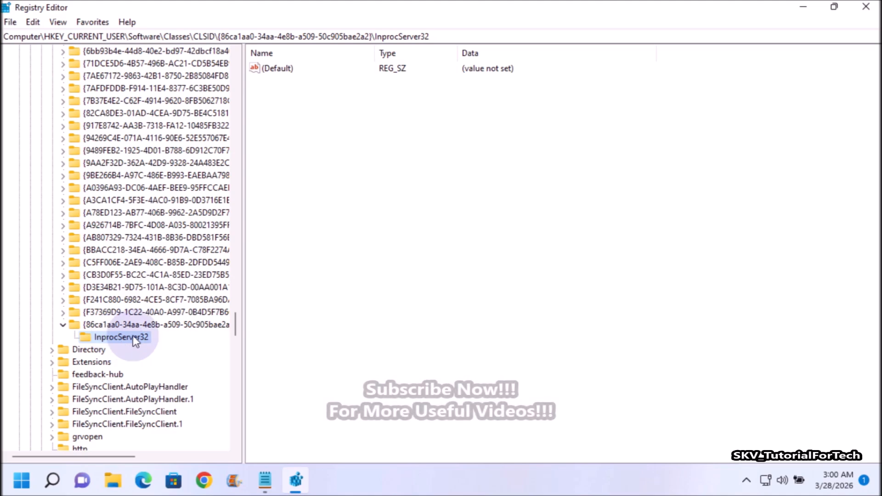
Set the (Default) string value of the InprocServer32 key to blank data.
double_click(289, 70)
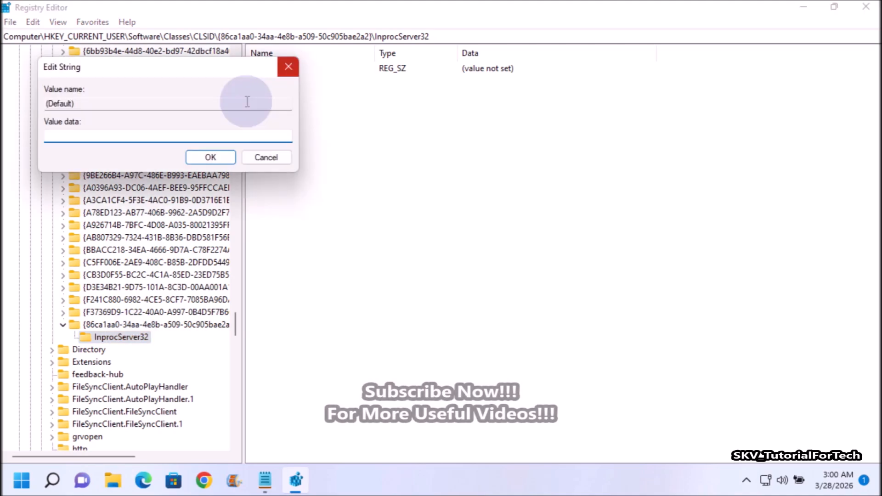
click(226, 160)
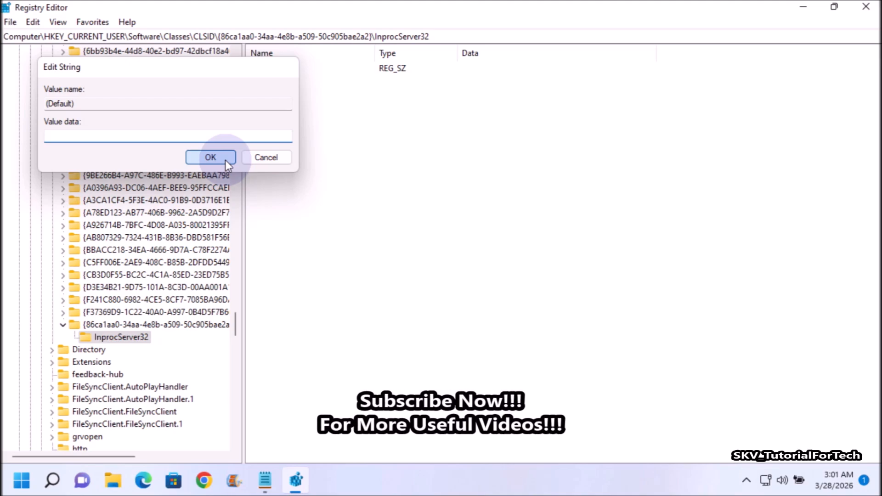
click(210, 157)
scroll(157, 173, up, 15)
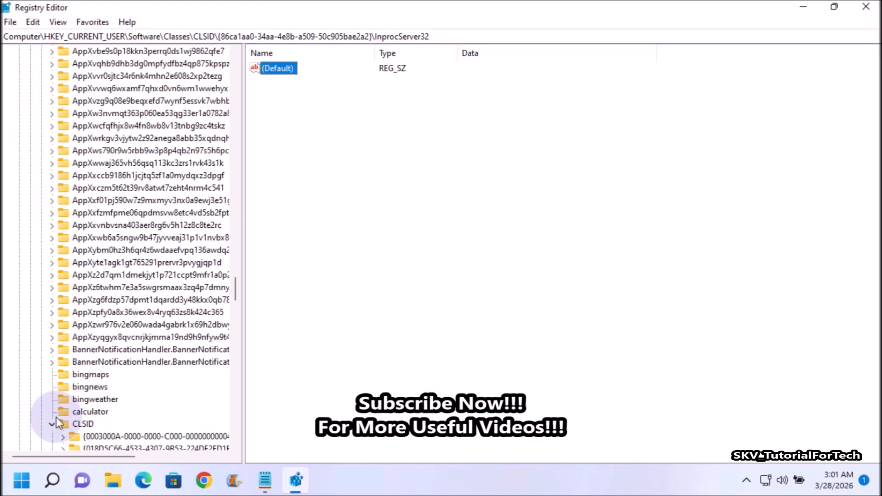
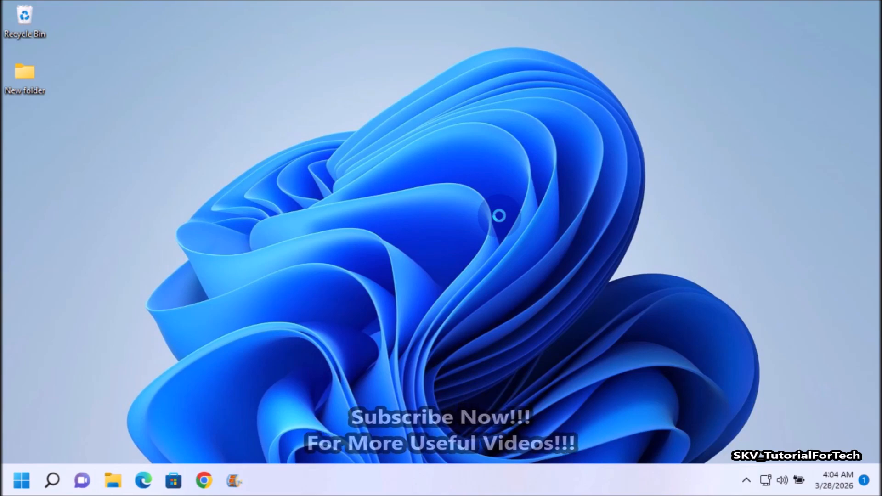
Examine the context menus of the desktop and New folder.
right_click(499, 215)
right_click(494, 133)
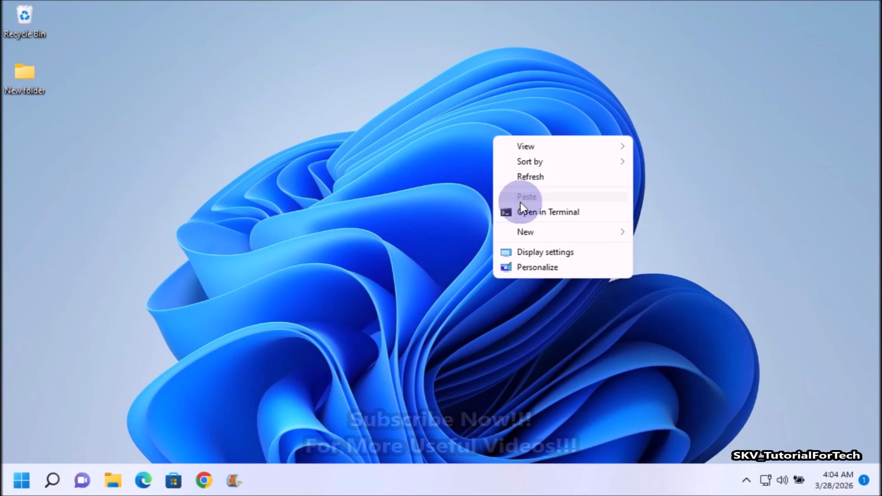
click(130, 94)
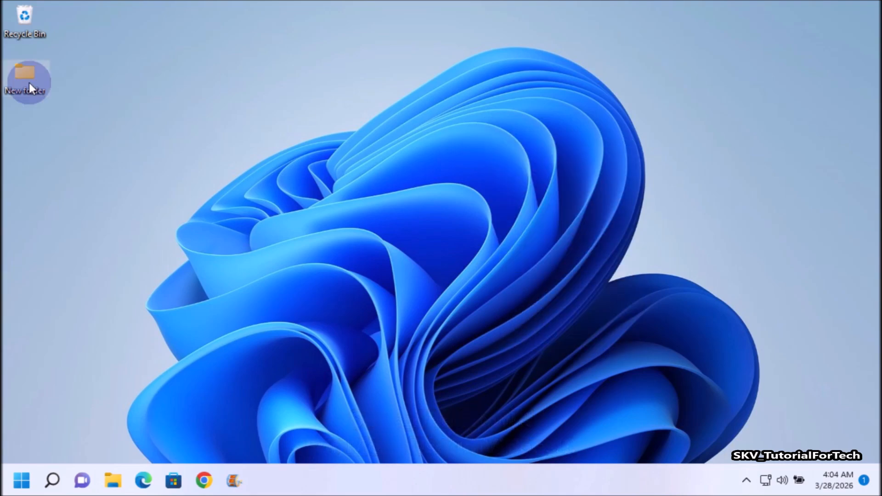
right_click(29, 82)
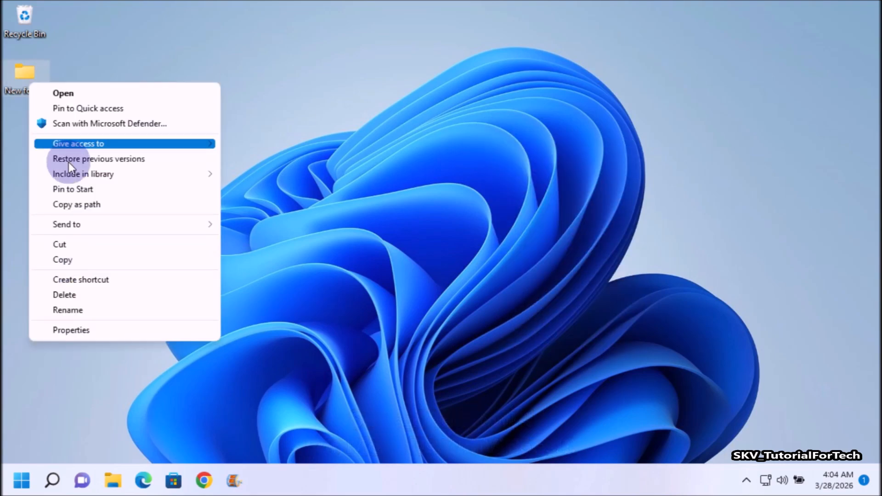
click(551, 173)
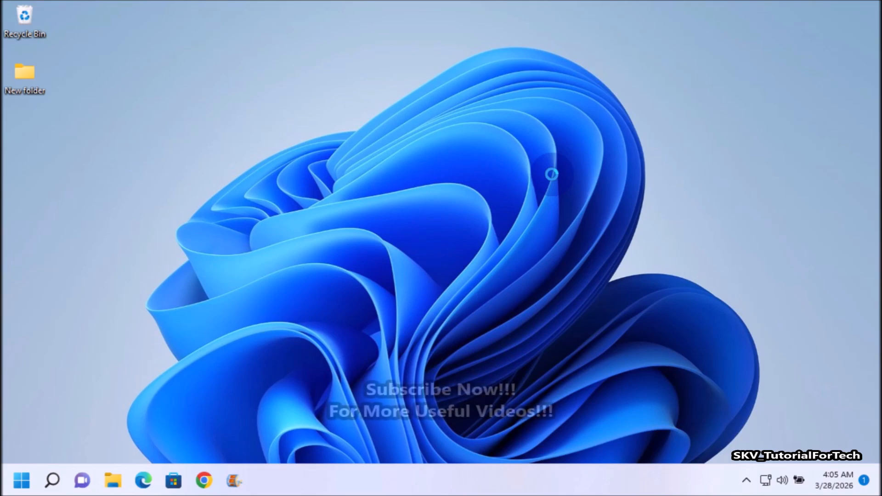
Launch the Registry Editor and go to HKEY_CURRENT_USER\SOFTWARE\Classes\CLSID\{86ca1aa0-34aa-4e8b-a509-50c905bae2a2}.
key(super+r)
key(Return)
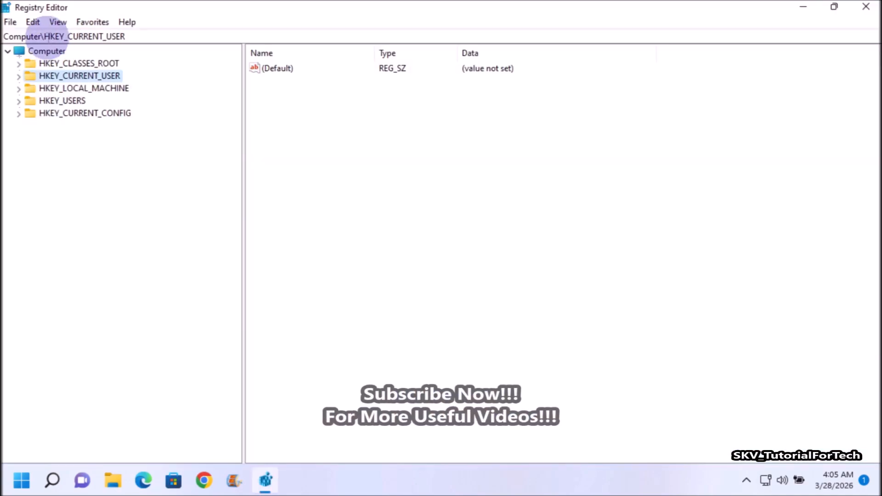
double_click(197, 36)
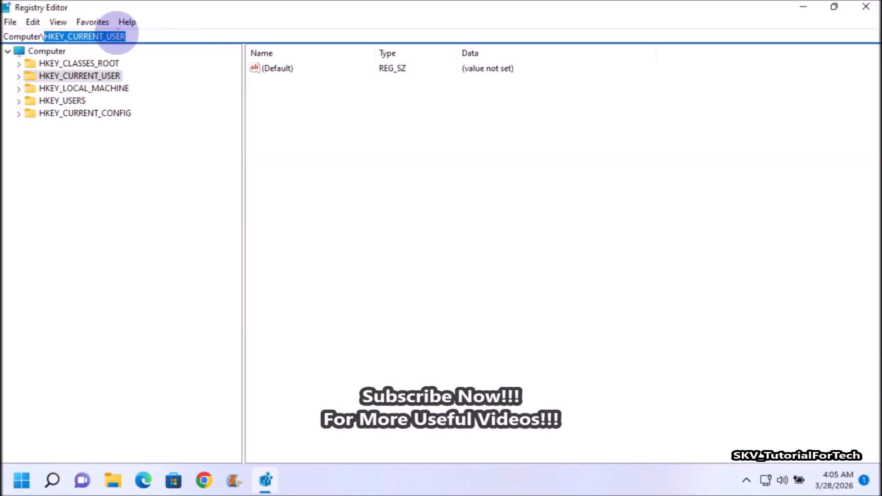
text(HKEY_CURRENT_USER\SOFTWARE\Classes\CLSID\{86ca1aa0-34aa-4e8b-a509-50c905bae2a2})
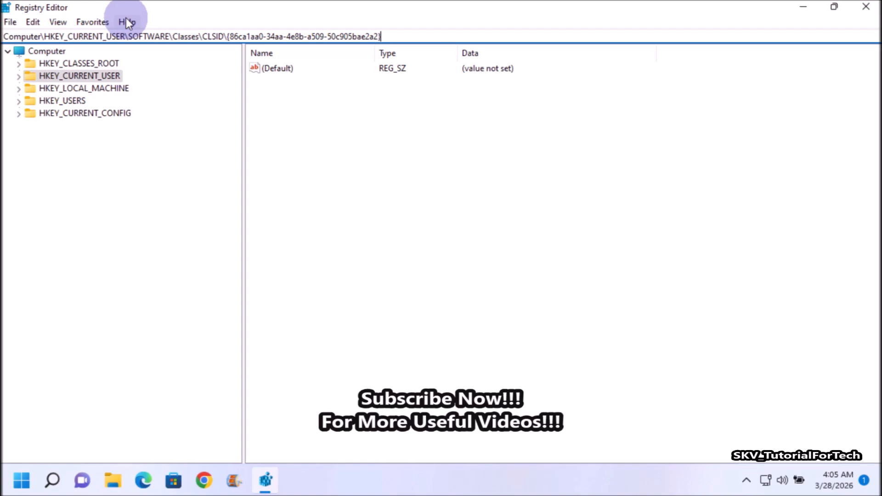
click(229, 39)
key(Return)
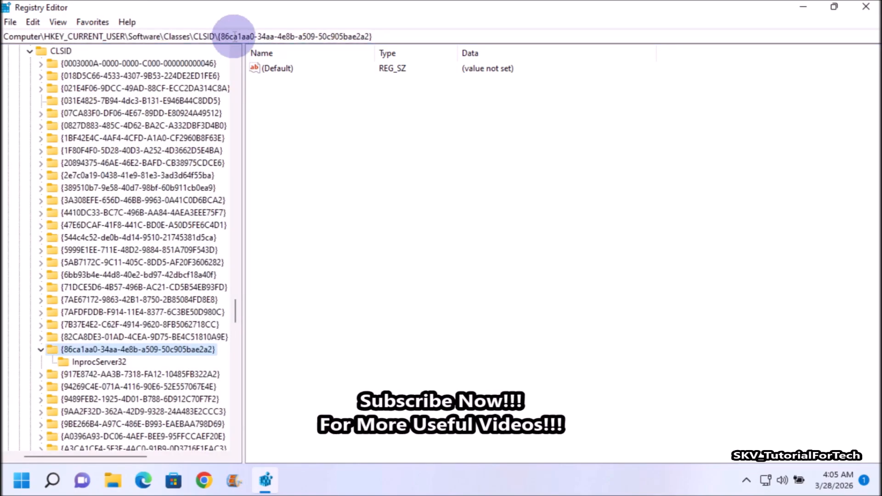
Delete the {86ca1aa0-34aa-4e8b-a509-50c905bae2a2} key together with its subkeys.
right_click(104, 349)
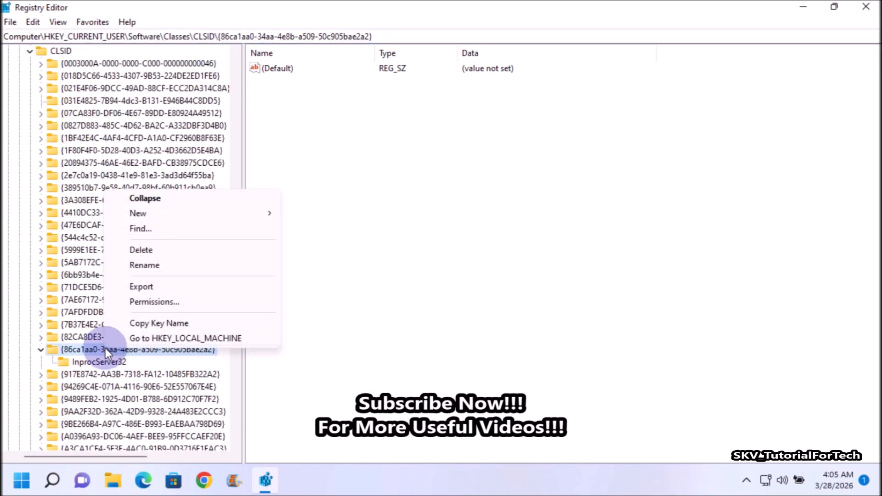
click(153, 251)
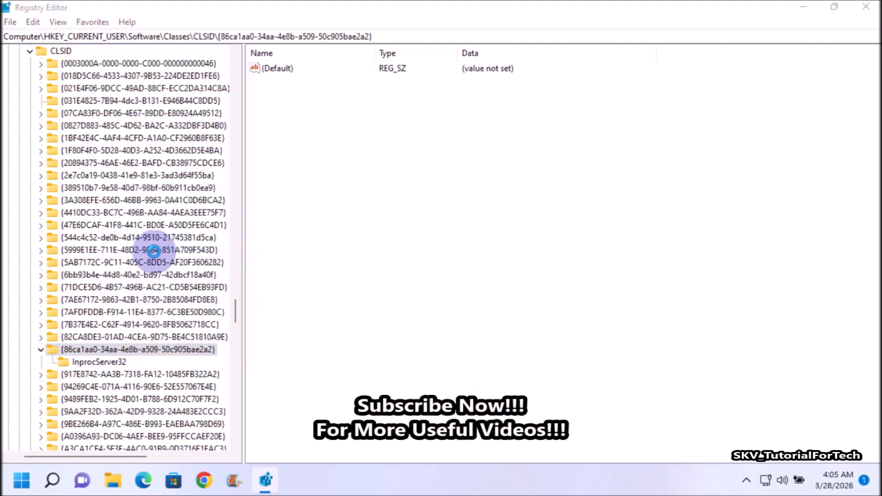
click(517, 238)
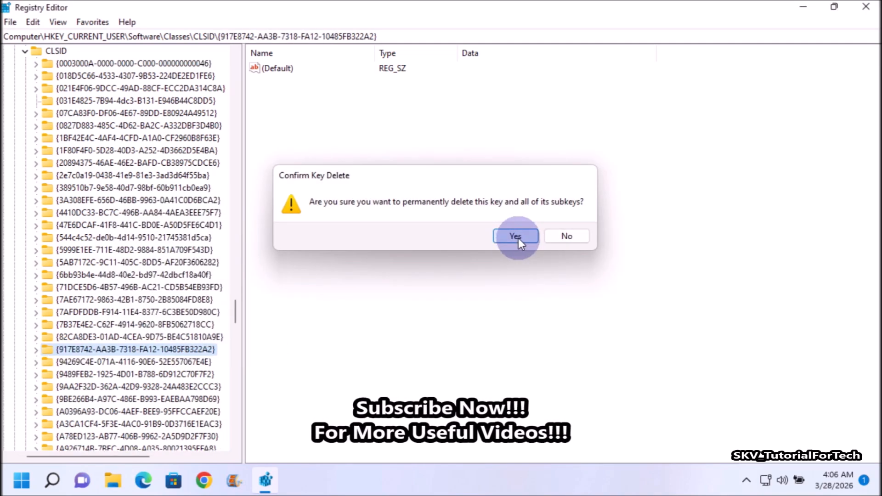